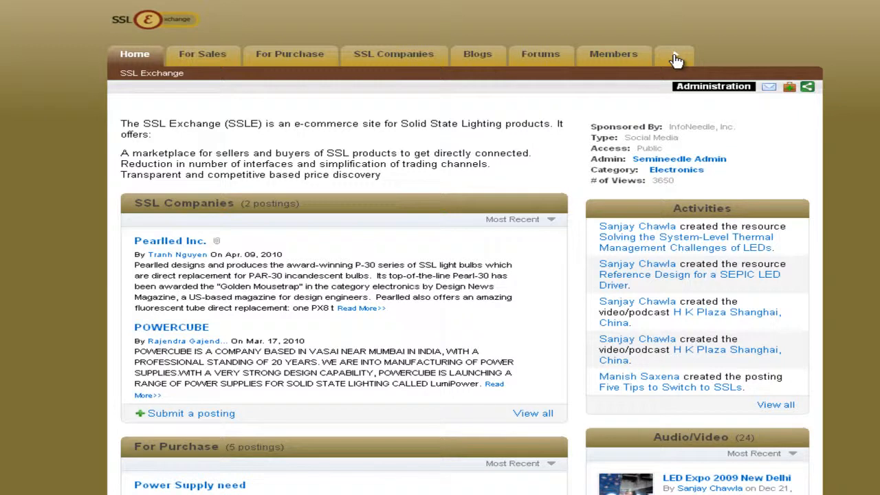
{"action": "scroll", "coordinate": [371, 34], "scroll_direction": "down", "scroll_amount": 3}
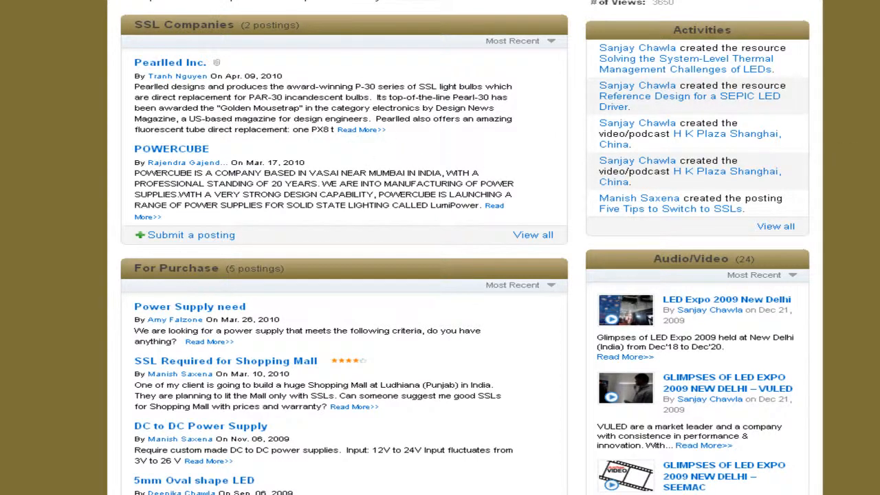
{"action": "scroll", "coordinate": [465, 248], "scroll_direction": "up", "scroll_amount": 3}
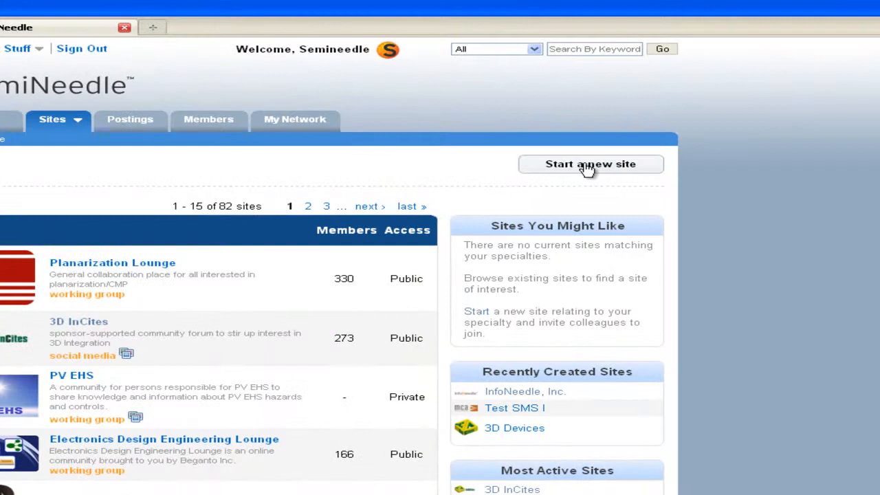
Start a new site of the Social Media Site kind and continue to its description form.
{"action": "left_click", "coordinate": [596, 158]}
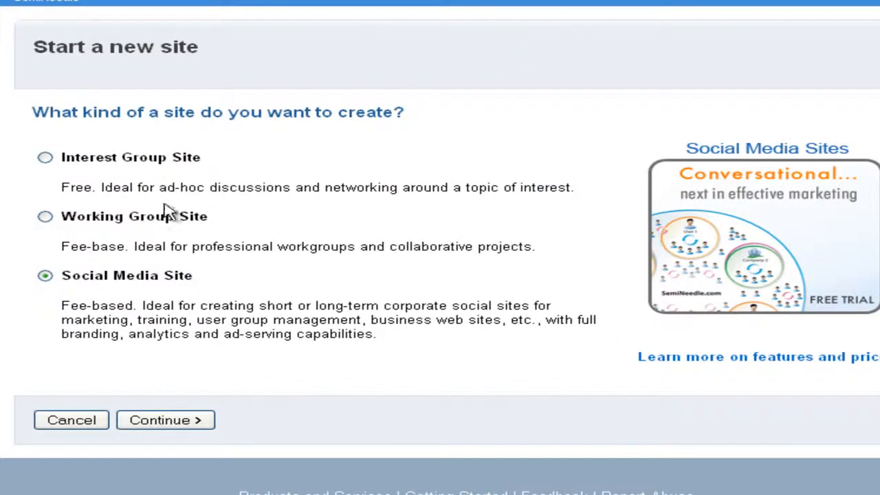
{"action": "left_click", "coordinate": [139, 282]}
{"action": "left_click", "coordinate": [160, 422]}
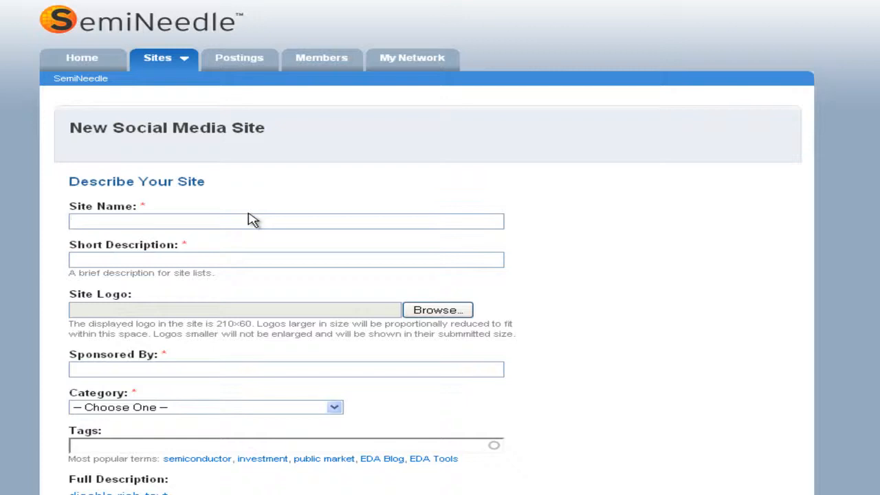
Name the site "My SSL Exchange" and give it the short description "This is a professional site for SSL Folks".
{"action": "type", "text": "My"}
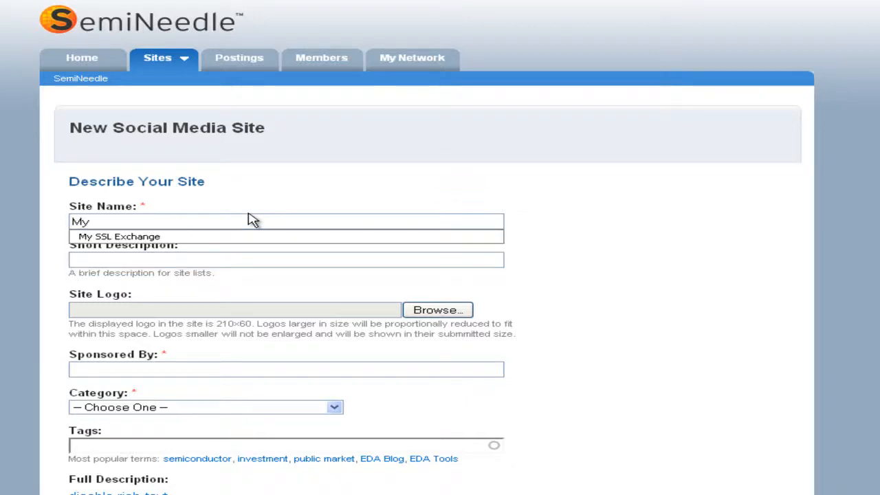
{"action": "key", "text": "Down"}
{"action": "key", "text": "Tab"}
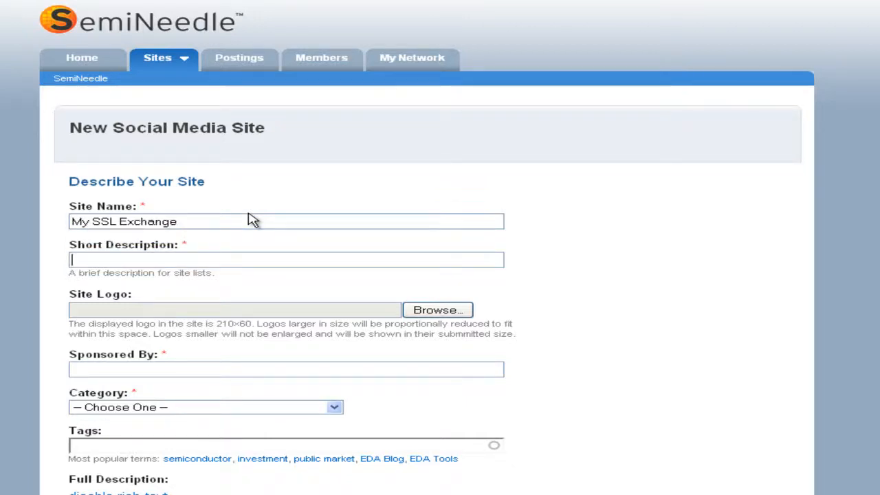
{"action": "type", "text": "T"}
{"action": "key", "text": "Down"}
{"action": "key", "text": "Tab"}
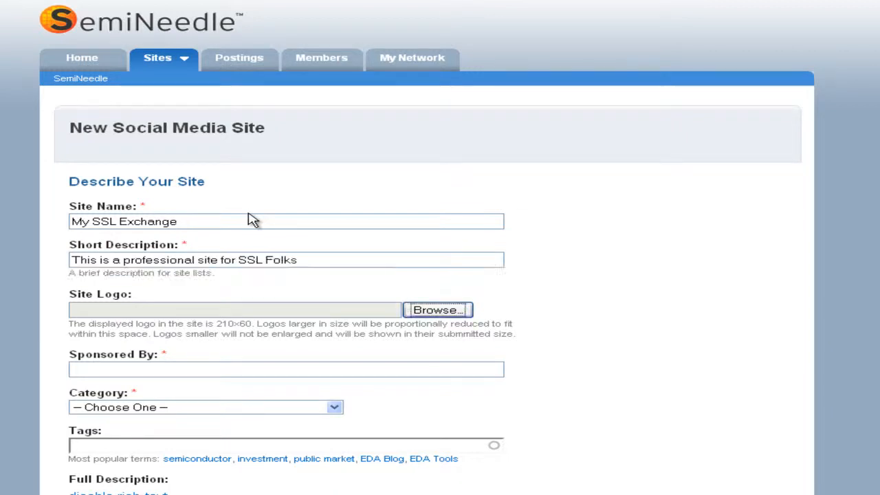
Enter InfoNeedle, Inc. as the sponsor and choose Solid State Lighting as the site category.
{"action": "left_click", "coordinate": [180, 366]}
{"action": "type", "text": "InfoNeede"}
{"action": "key", "text": "BackSpace"}
{"action": "type", "text": "le, Inc."}
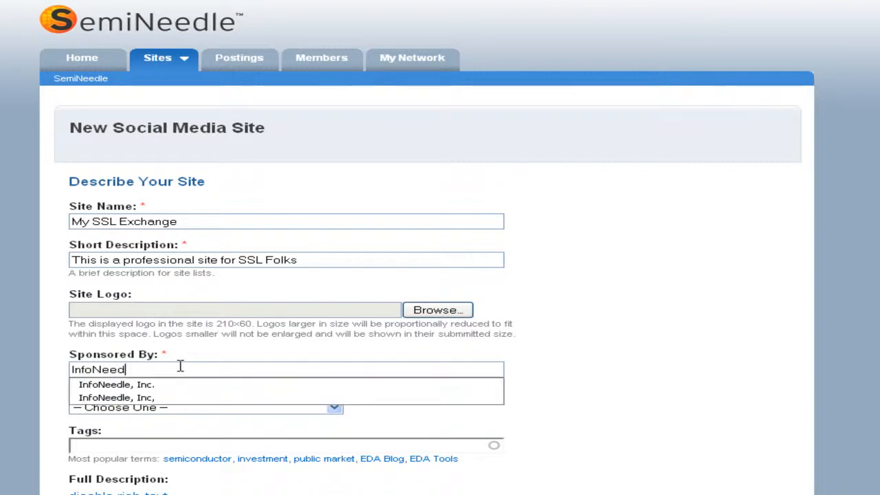
{"action": "key", "text": "Tab"}
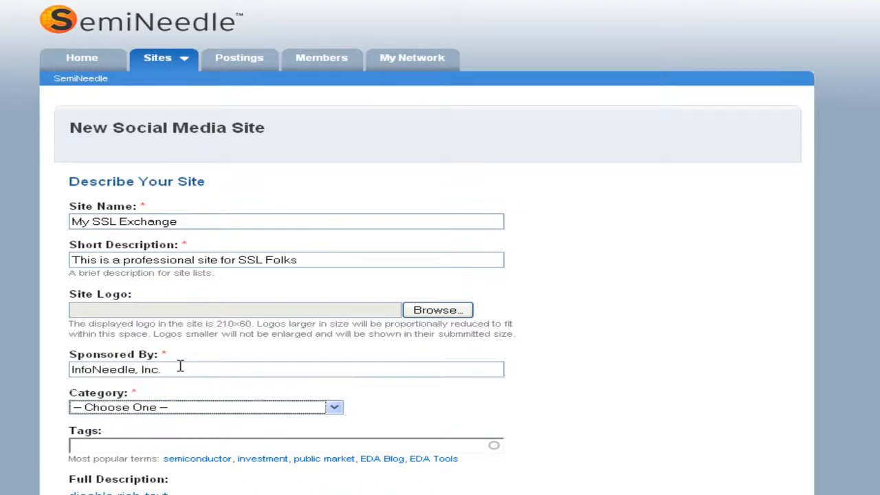
{"action": "key", "text": "s"}
{"action": "key", "text": "o"}
{"action": "key", "text": "Down"}
{"action": "key", "text": "Down"}
{"action": "key", "text": "Down"}
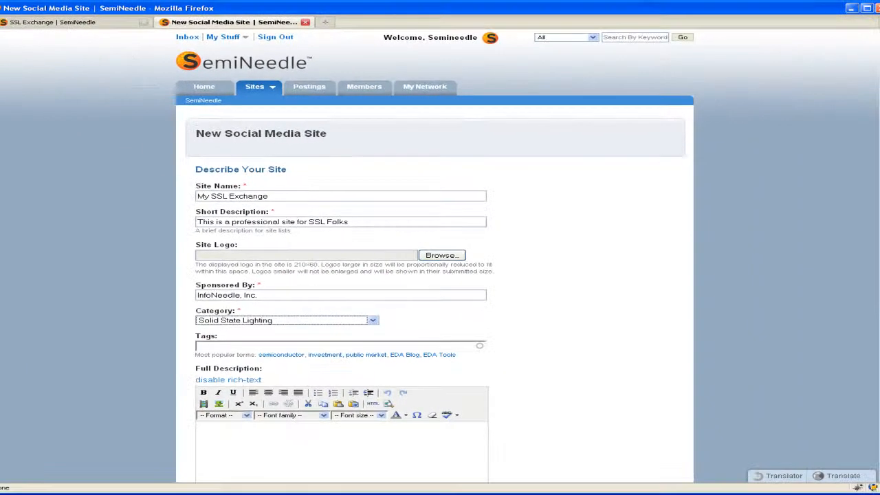
Set the branding type to full-screen and save the new site as a draft with preview.
{"action": "scroll", "coordinate": [440, 275], "scroll_direction": "down", "scroll_amount": 10}
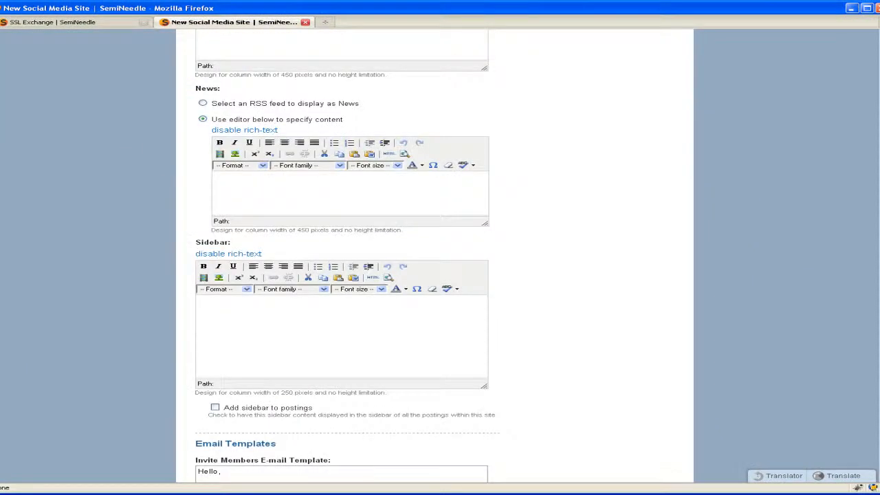
{"action": "scroll", "coordinate": [344, 261], "scroll_direction": "down", "scroll_amount": 15}
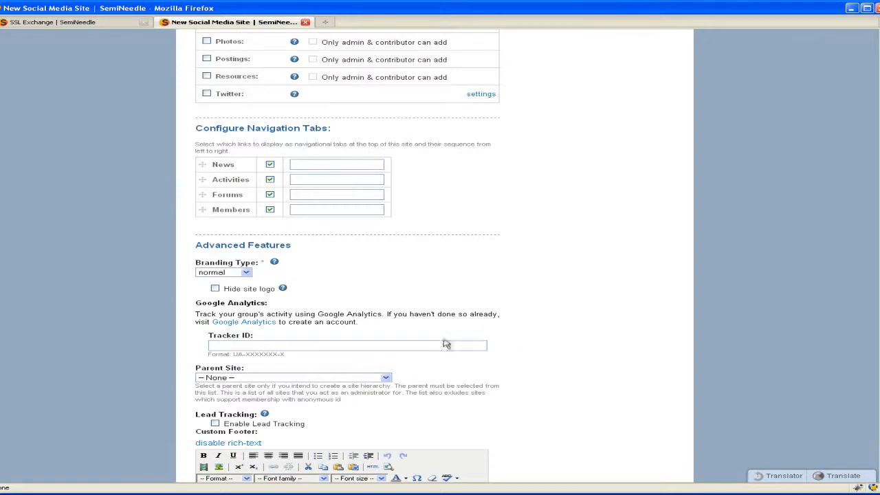
{"action": "left_click", "coordinate": [214, 273]}
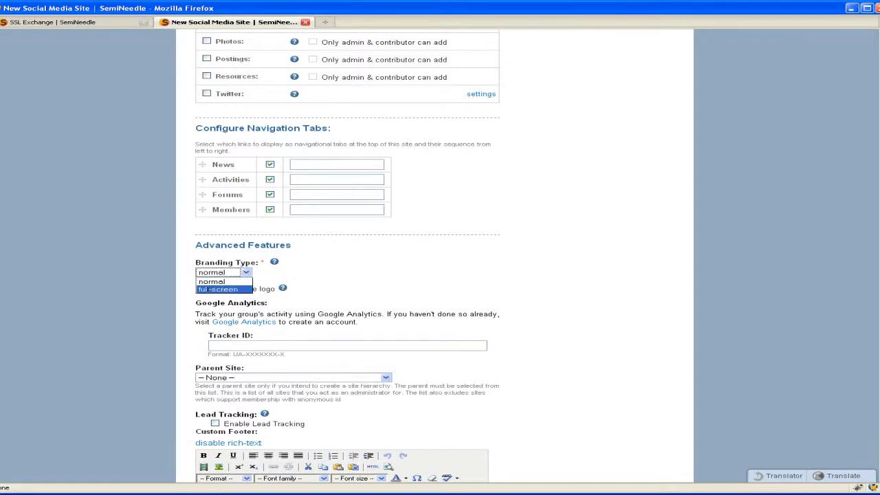
{"action": "left_click", "coordinate": [217, 289]}
{"action": "scroll", "coordinate": [237, 297], "scroll_direction": "up", "scroll_amount": 1}
{"action": "scroll", "coordinate": [435, 262], "scroll_direction": "down", "scroll_amount": 10}
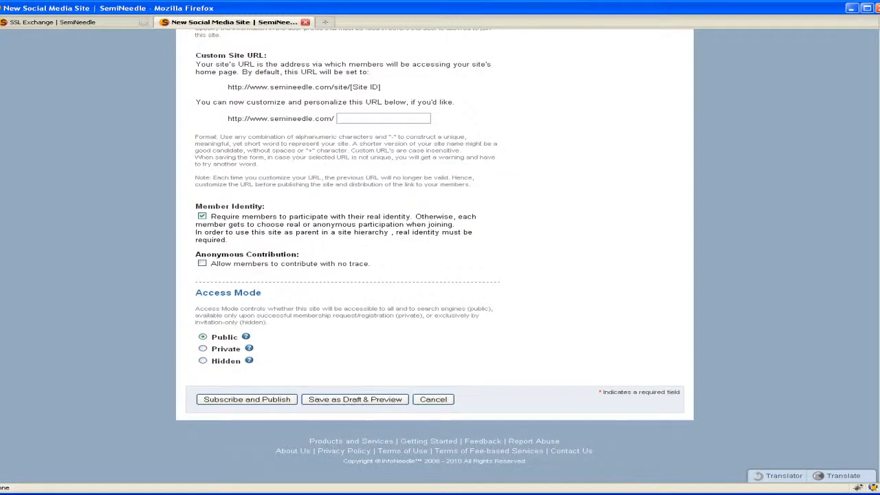
{"action": "left_click", "coordinate": [383, 401]}
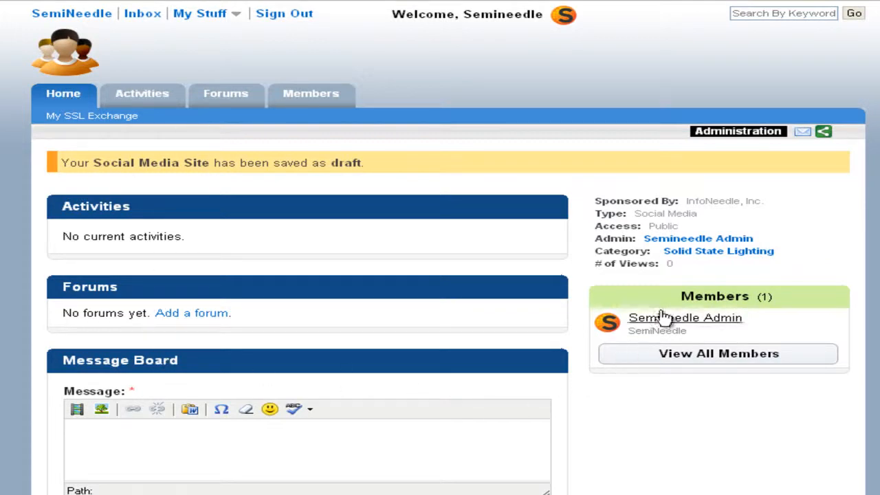
Check the draft site's administration options, and open the existing SSL Exchange site for editing.
{"action": "left_click", "coordinate": [738, 132]}
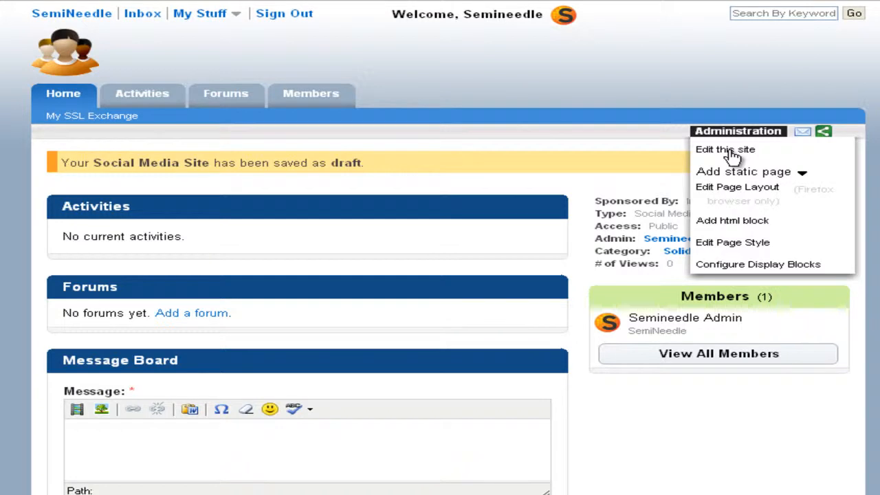
{"action": "mouse_move", "coordinate": [733, 134]}
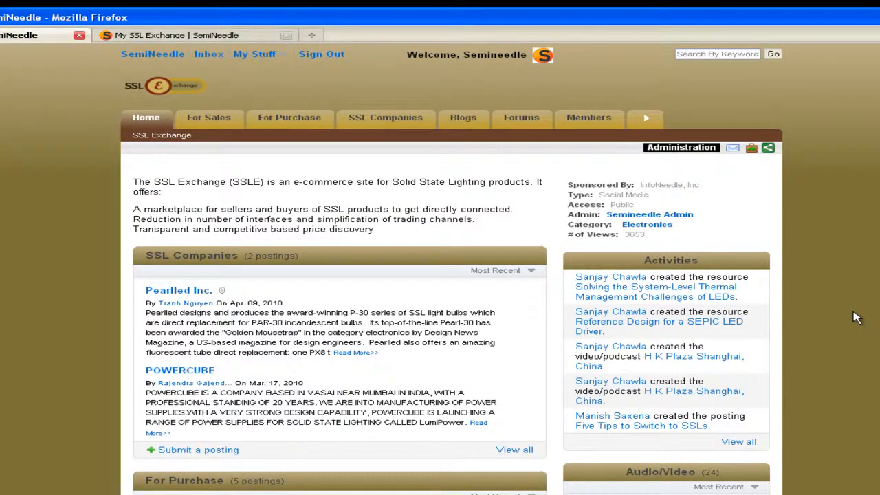
{"action": "left_click", "coordinate": [703, 149]}
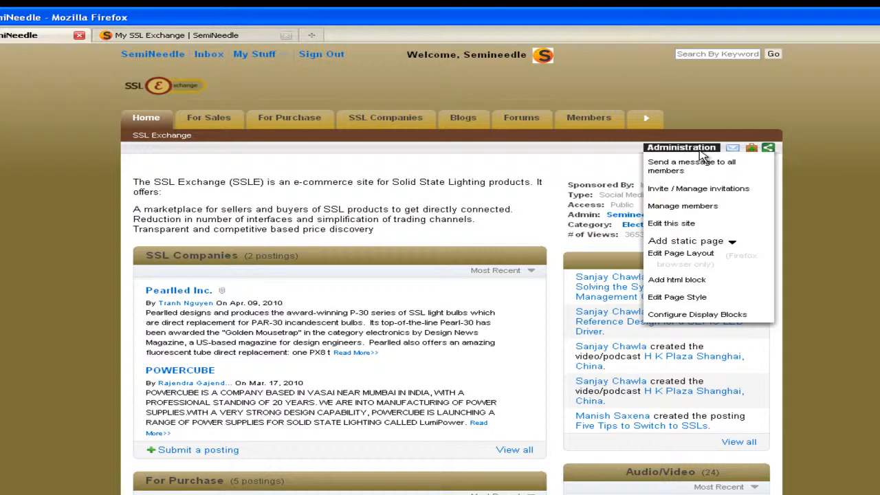
{"action": "left_click", "coordinate": [681, 228]}
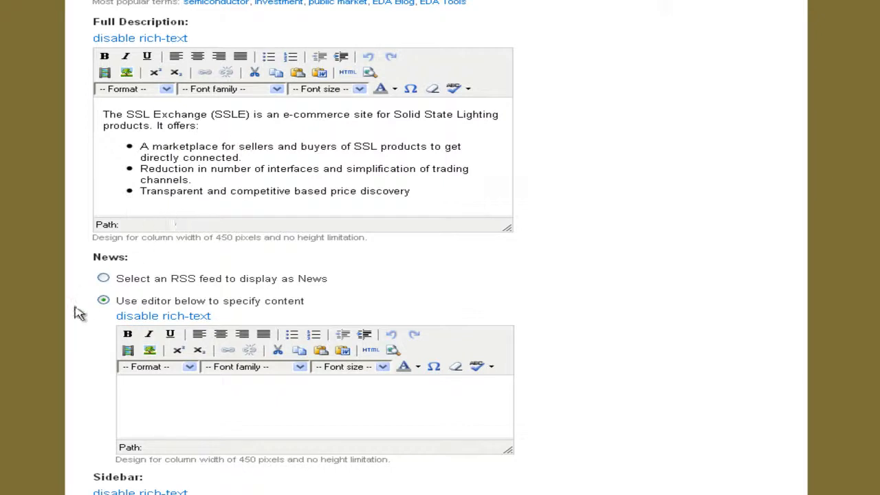
In the Blogs settings, select From Eye of Needle for the Home page, move it to first place, and deselect it again.
{"action": "scroll", "coordinate": [78, 313], "scroll_direction": "down", "scroll_amount": 2}
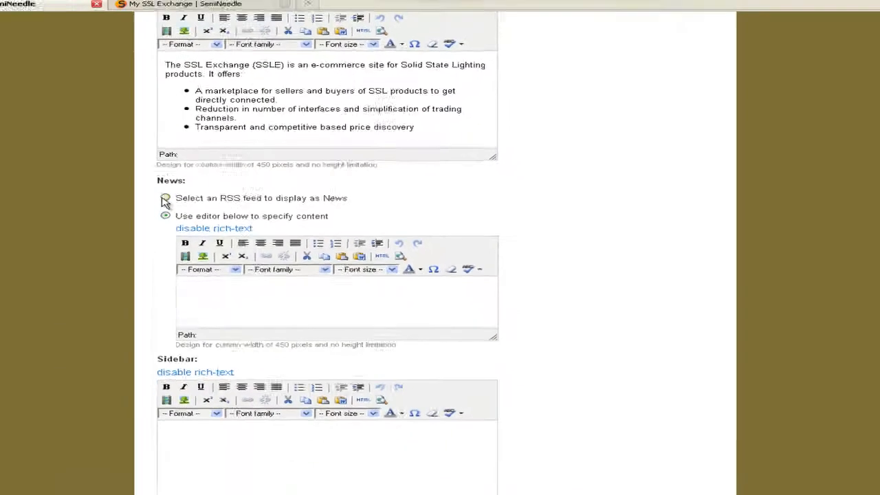
{"action": "scroll", "coordinate": [190, 267], "scroll_direction": "down", "scroll_amount": 1}
{"action": "scroll", "coordinate": [190, 337], "scroll_direction": "down", "scroll_amount": 7}
{"action": "scroll", "coordinate": [187, 338], "scroll_direction": "down", "scroll_amount": 3}
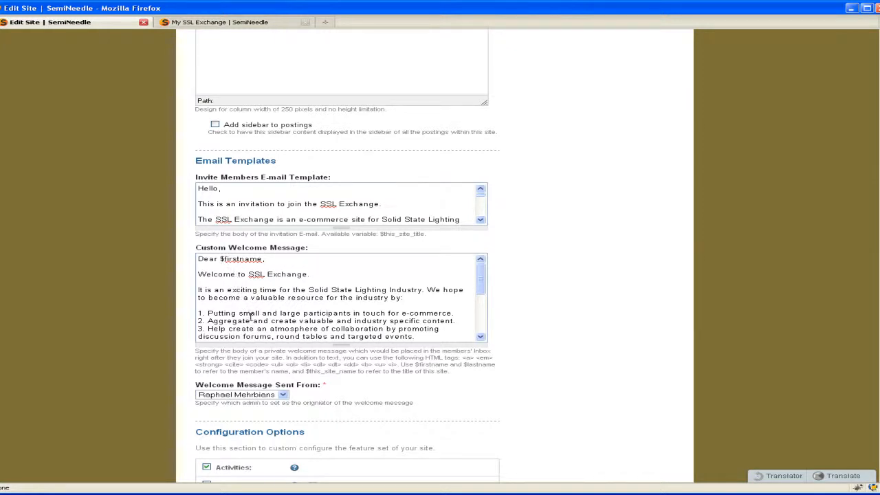
{"action": "scroll", "coordinate": [186, 402], "scroll_direction": "down", "scroll_amount": 8}
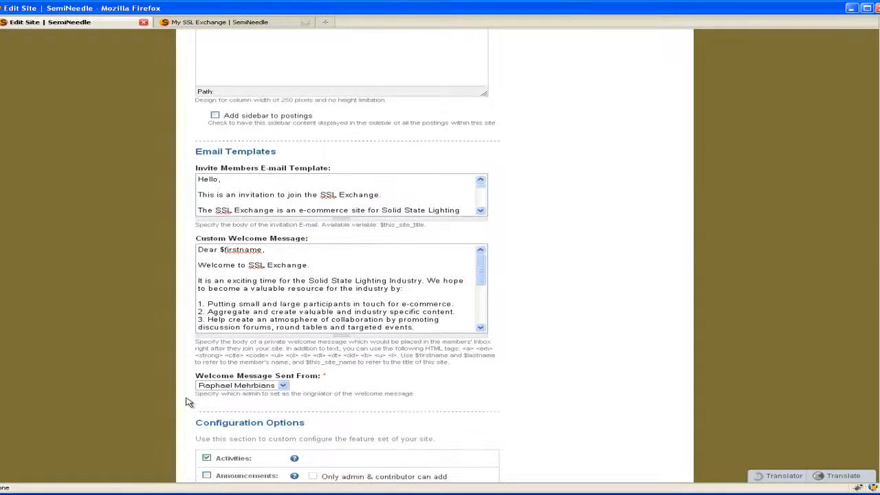
{"action": "scroll", "coordinate": [183, 258], "scroll_direction": "down", "scroll_amount": 1}
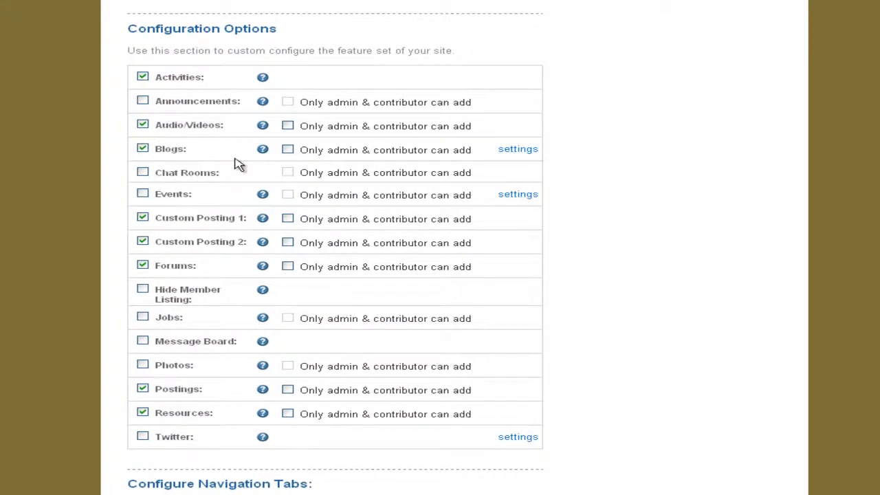
{"action": "left_click", "coordinate": [531, 152]}
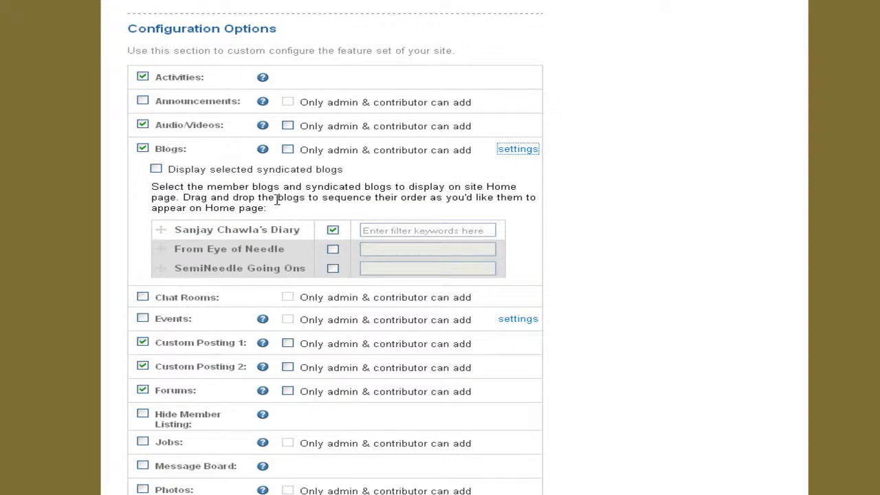
{"action": "left_click", "coordinate": [333, 231]}
{"action": "left_click", "coordinate": [332, 249]}
{"action": "left_click_drag", "start_coordinate": [266, 253], "coordinate": [259, 240]}
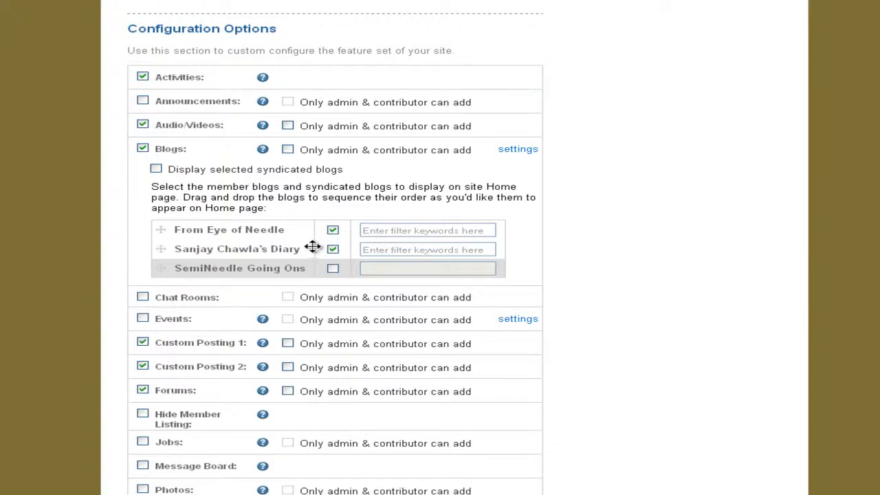
{"action": "left_click", "coordinate": [333, 229]}
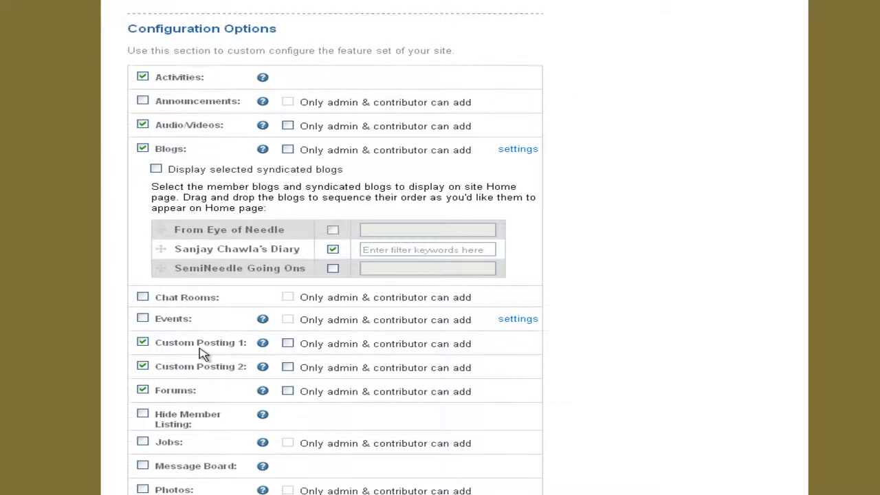
Try out the Audio/Videos feature options, switching the "Only admin & contributor can add" restriction on and off.
{"action": "scroll", "coordinate": [179, 347], "scroll_direction": "down", "scroll_amount": 5}
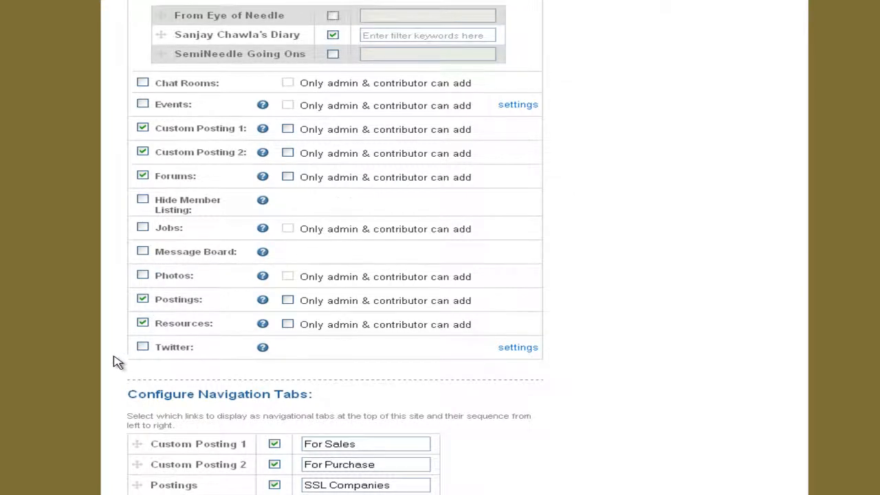
{"action": "scroll", "coordinate": [117, 362], "scroll_direction": "down", "scroll_amount": 5}
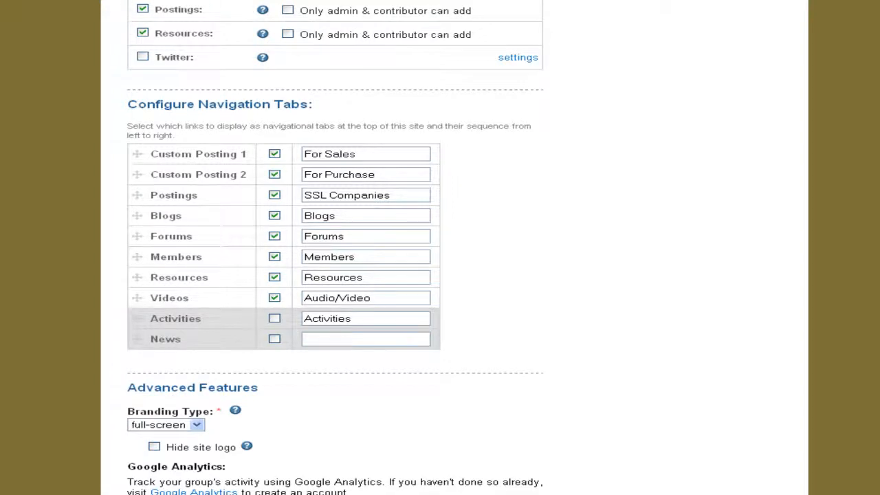
{"action": "scroll", "coordinate": [108, 18], "scroll_direction": "up", "scroll_amount": 5}
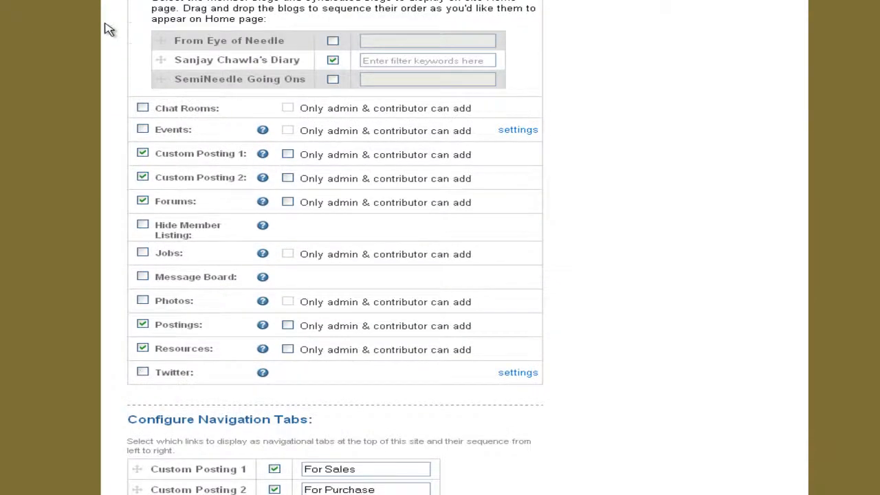
{"action": "scroll", "coordinate": [108, 149], "scroll_direction": "up", "scroll_amount": 2}
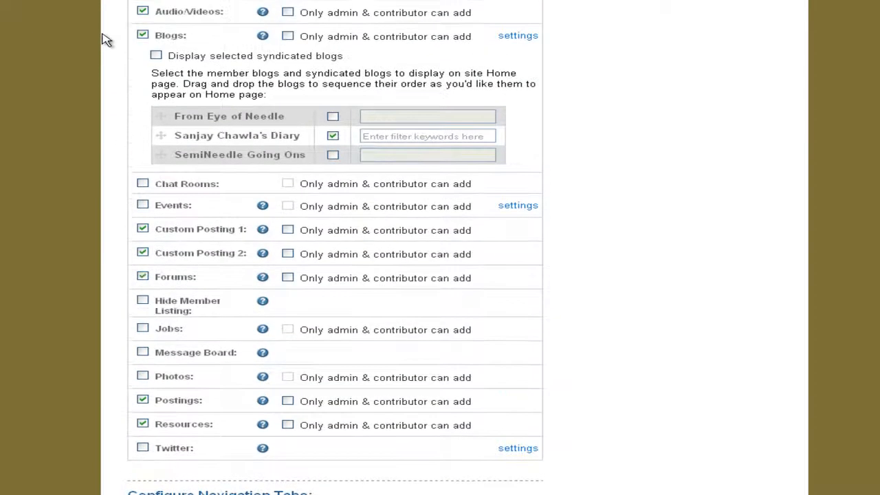
{"action": "left_click", "coordinate": [142, 13]}
{"action": "left_click", "coordinate": [288, 13]}
{"action": "left_click", "coordinate": [288, 15]}
{"action": "left_click_drag", "start_coordinate": [118, 170], "coordinate": [105, 189]}
Examine the advanced settings, including the Google Analytics tracker ID, parent site, lead tracking, required profile information and custom site URL.
{"action": "scroll", "coordinate": [105, 189], "scroll_direction": "down", "scroll_amount": 10}
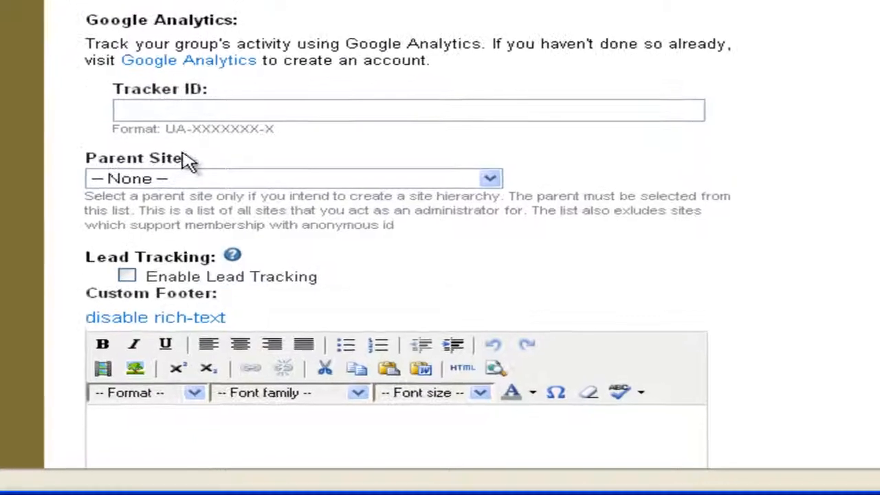
{"action": "left_click", "coordinate": [200, 111]}
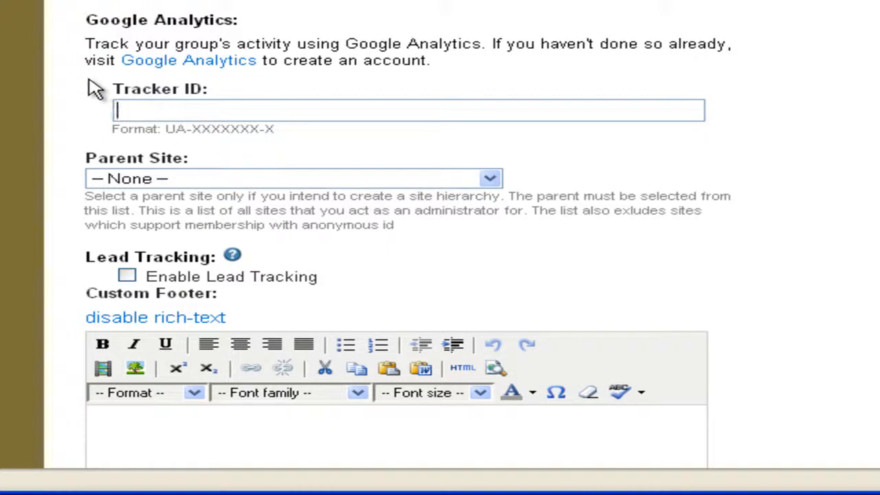
{"action": "scroll", "coordinate": [88, 86], "scroll_direction": "down", "scroll_amount": 2}
{"action": "scroll", "coordinate": [88, 90], "scroll_direction": "down", "scroll_amount": 15}
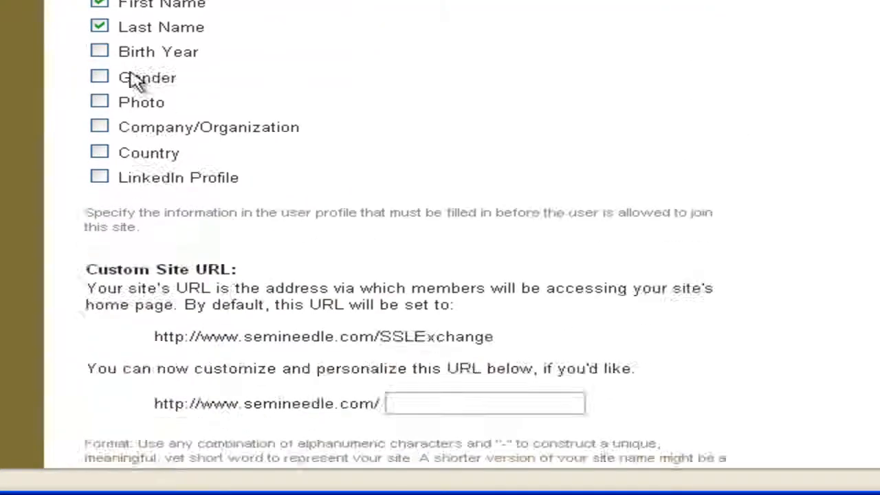
{"action": "scroll", "coordinate": [323, 46], "scroll_direction": "down", "scroll_amount": 4}
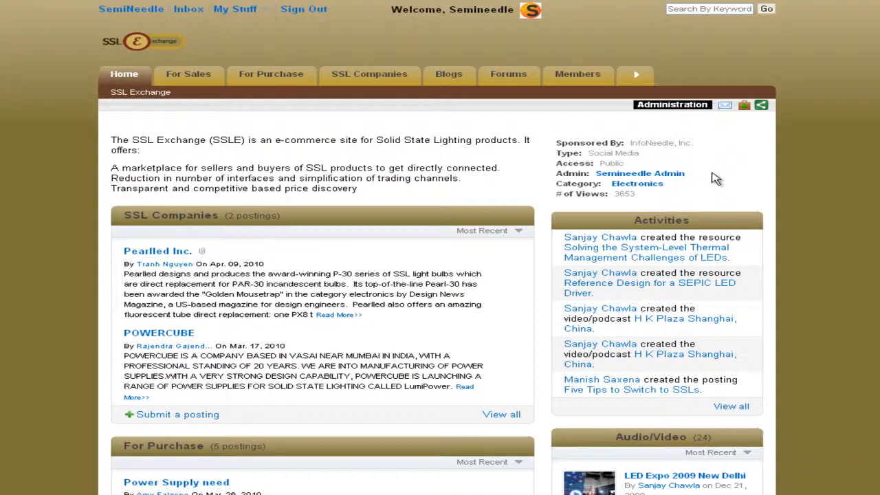
Edit the SSL Exchange page style, setting the page start background color to white (#fff), and save it.
{"action": "left_click", "coordinate": [661, 108]}
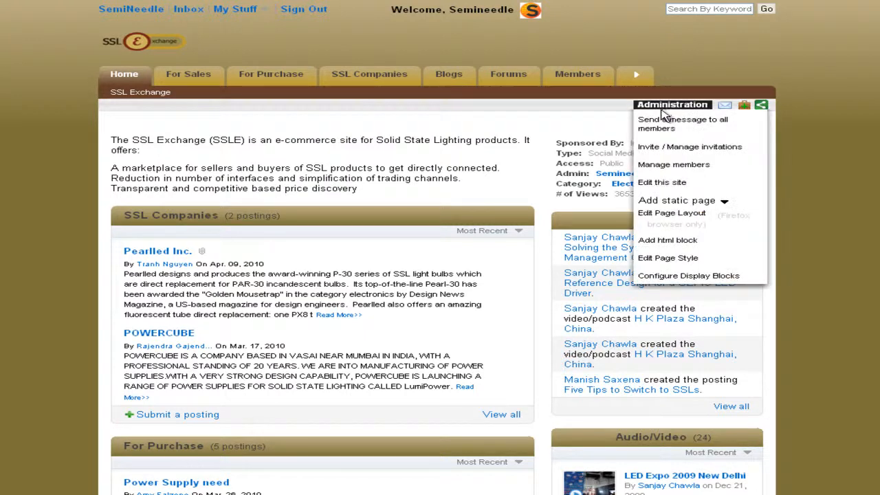
{"action": "left_click", "coordinate": [662, 261]}
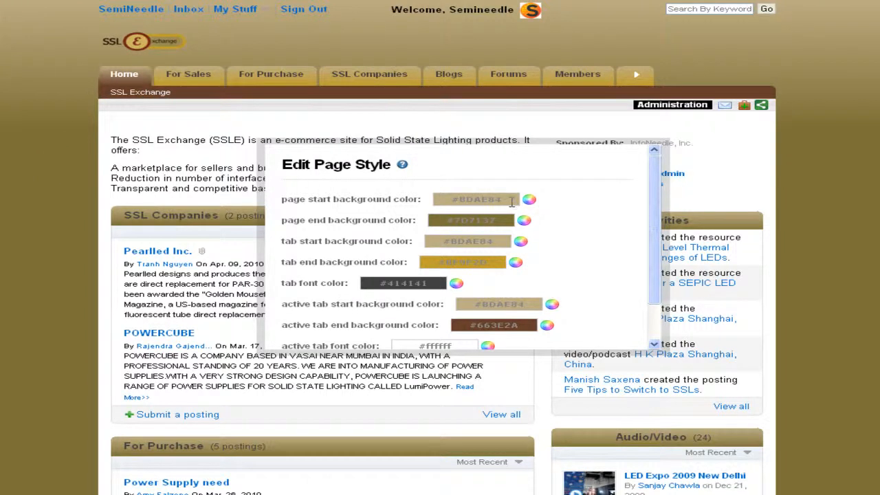
{"action": "left_click", "coordinate": [509, 199]}
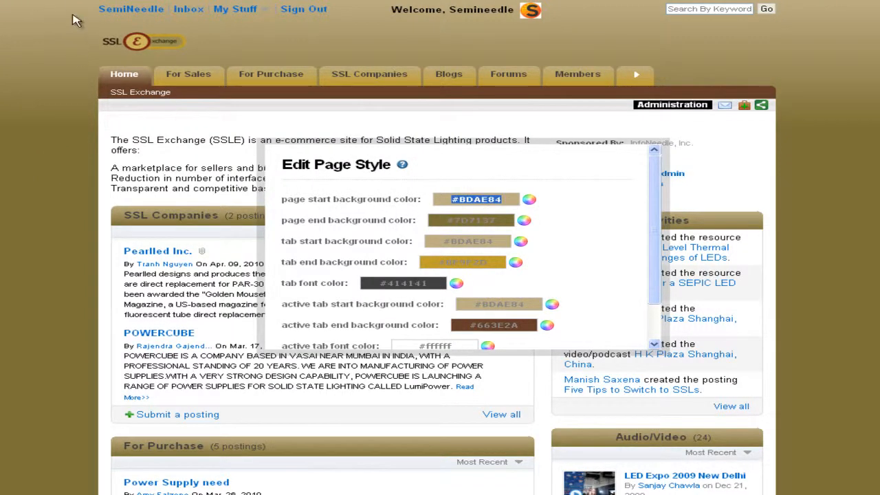
{"action": "left_click", "coordinate": [530, 200]}
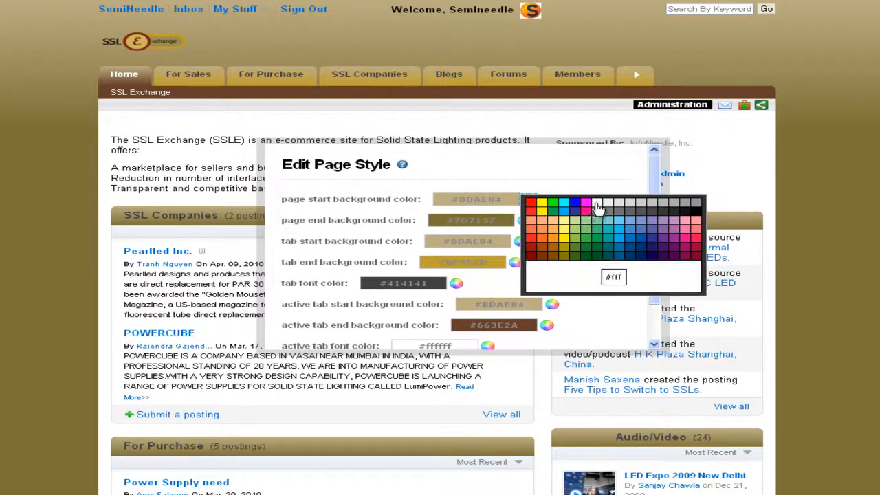
{"action": "left_click", "coordinate": [598, 206]}
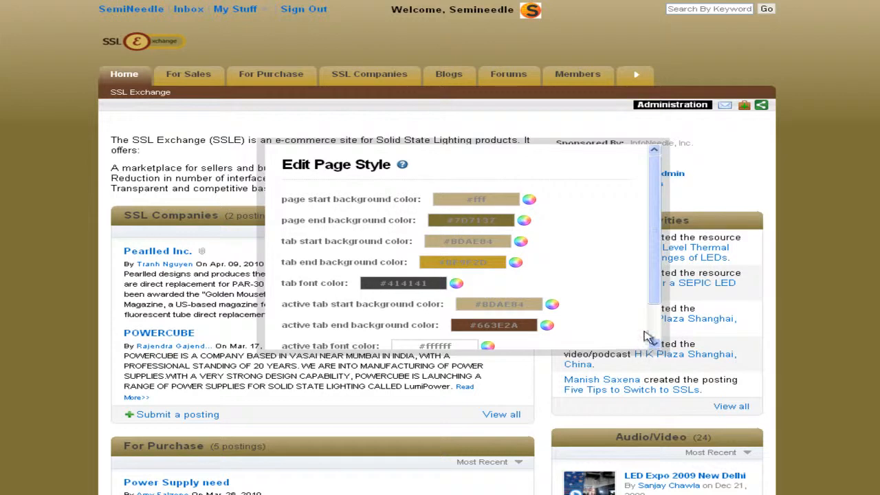
{"action": "scroll", "coordinate": [656, 330], "scroll_direction": "down", "scroll_amount": 1}
{"action": "left_click", "coordinate": [558, 332]}
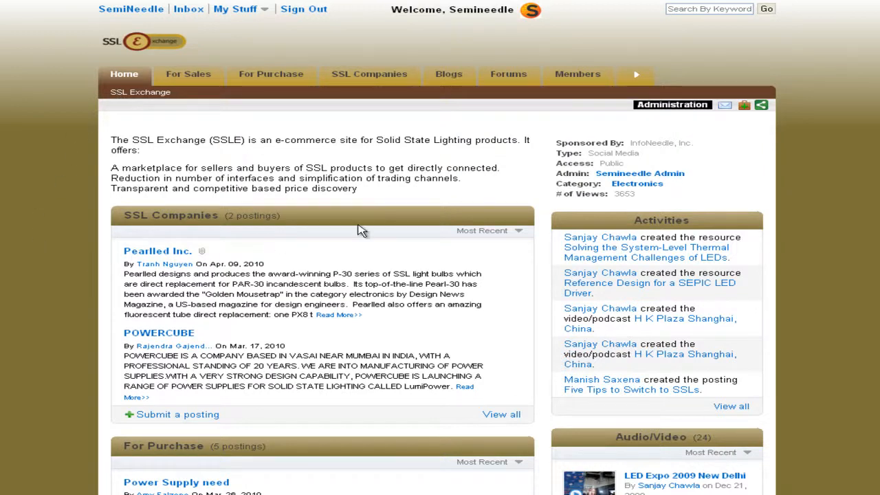
Start editing the page layout and check the SSL Companies block's title and color settings, accepting them as they are.
{"action": "left_click", "coordinate": [666, 107]}
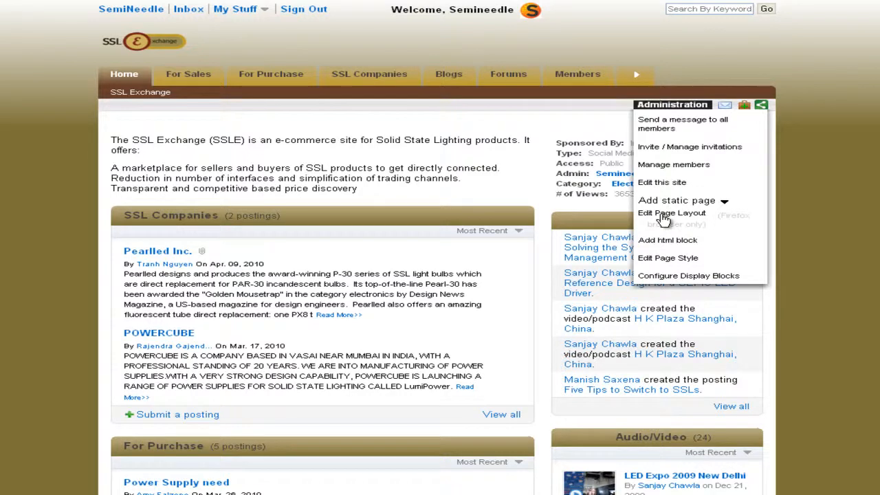
{"action": "left_click", "coordinate": [664, 213]}
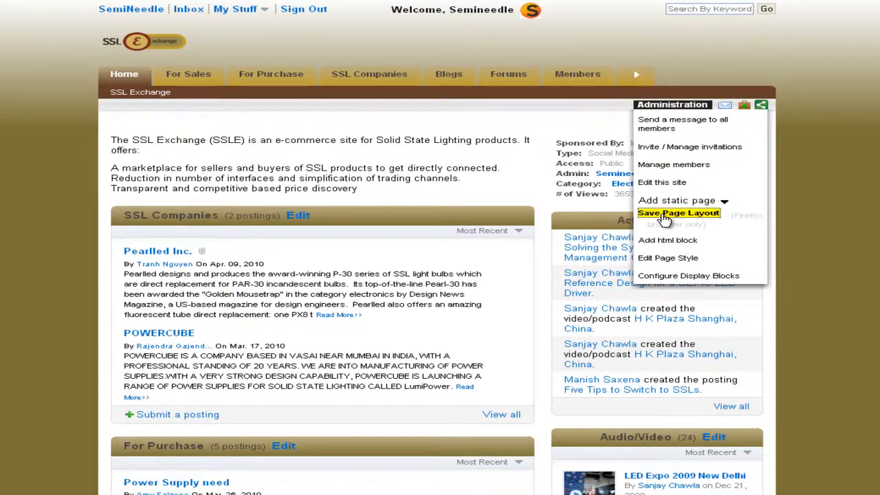
{"action": "left_click", "coordinate": [300, 217]}
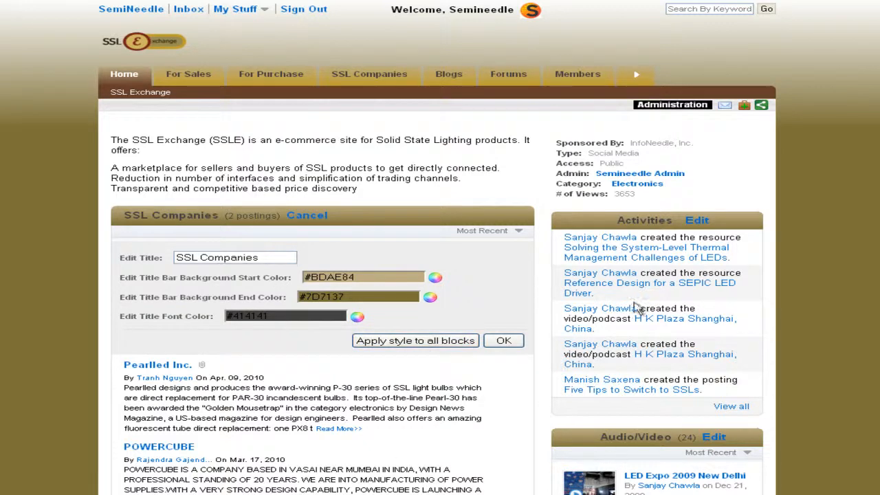
{"action": "left_click", "coordinate": [504, 340]}
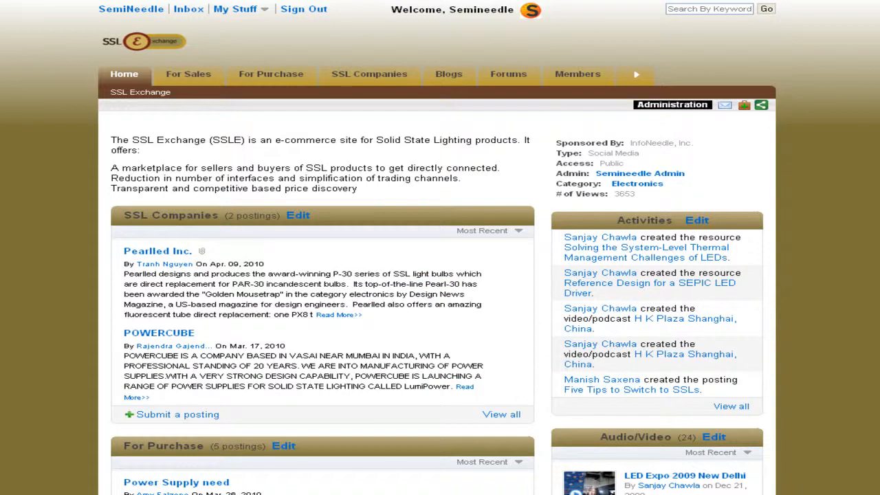
Move the Blogs block into the narrow side column below the members list, and save the page layout.
{"action": "scroll", "coordinate": [440, 248], "scroll_direction": "down", "scroll_amount": 15}
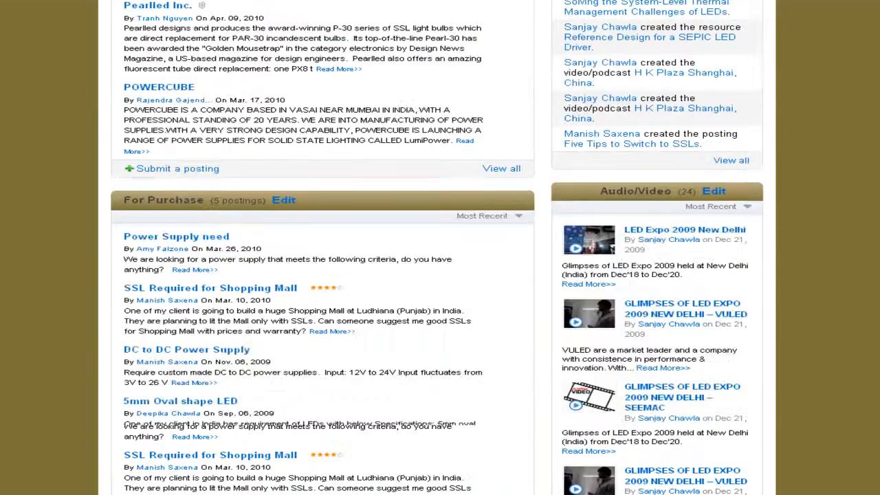
{"action": "scroll", "coordinate": [439, 247], "scroll_direction": "down", "scroll_amount": 5}
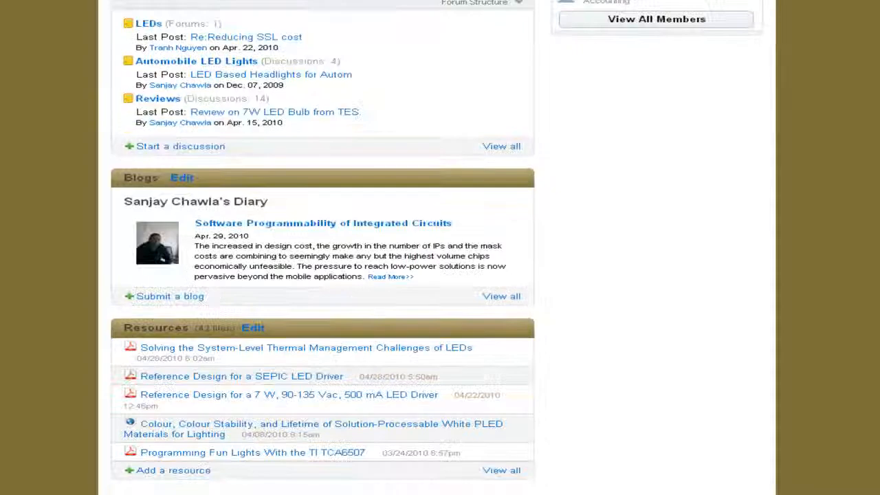
{"action": "scroll", "coordinate": [440, 247], "scroll_direction": "up", "scroll_amount": 2}
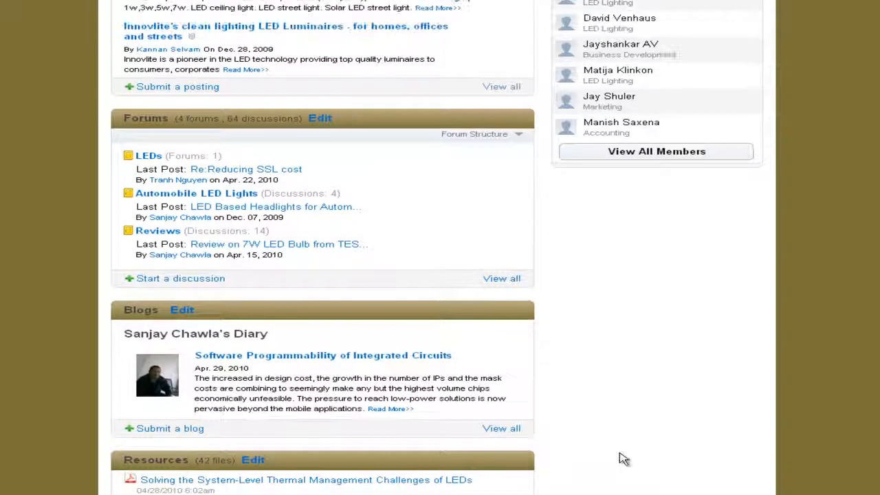
{"action": "left_click_drag", "start_coordinate": [165, 308], "coordinate": [589, 240]}
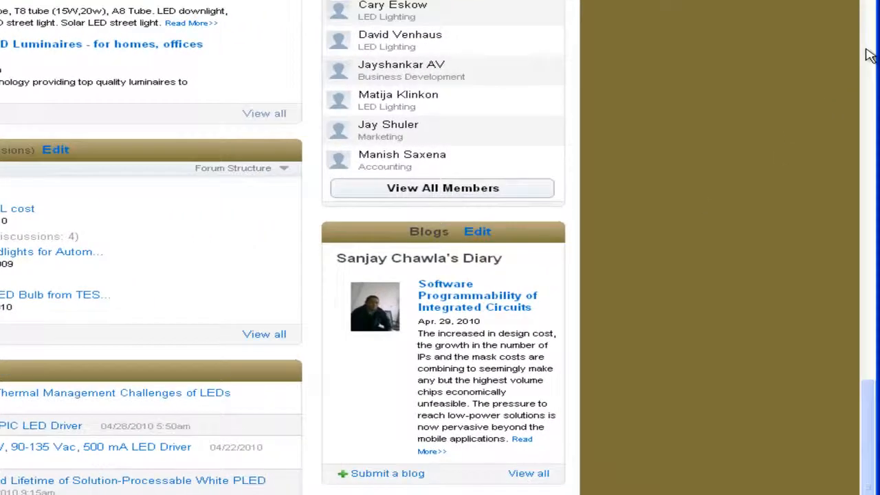
{"action": "left_click", "coordinate": [868, 53]}
{"action": "left_click", "coordinate": [452, 106]}
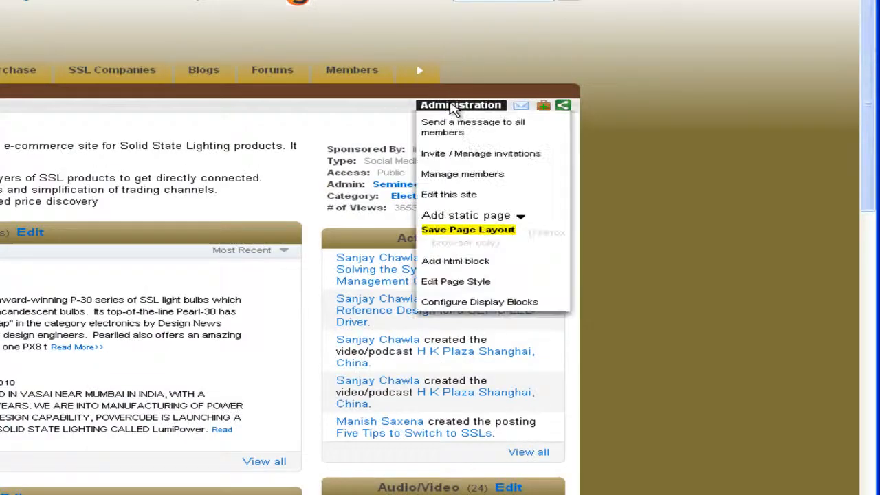
{"action": "left_click", "coordinate": [450, 231]}
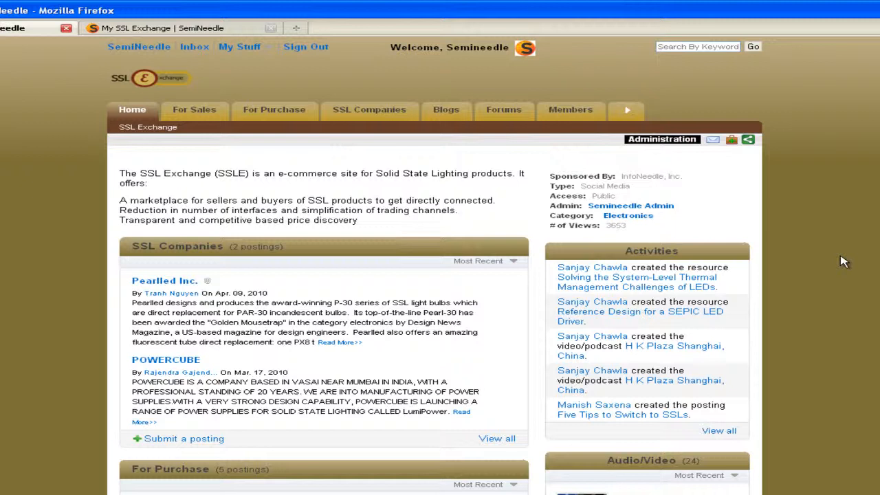
Start a new HTML block and choose the existing file blue_led_bulbs_med.jpg as the image to insert.
{"action": "left_click", "coordinate": [683, 143]}
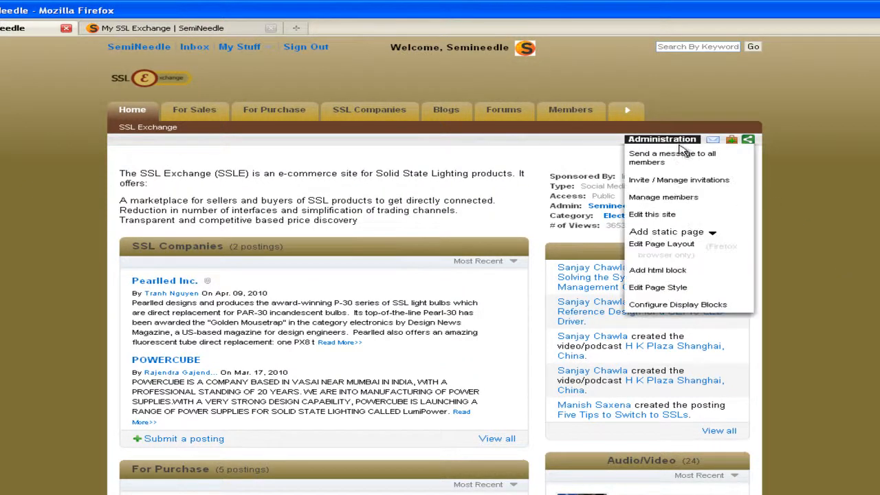
{"action": "left_click", "coordinate": [667, 274]}
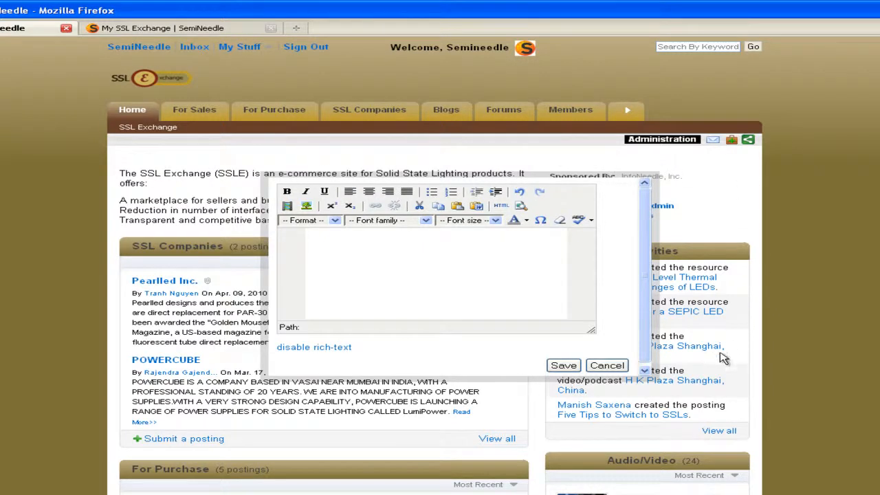
{"action": "left_click", "coordinate": [512, 290]}
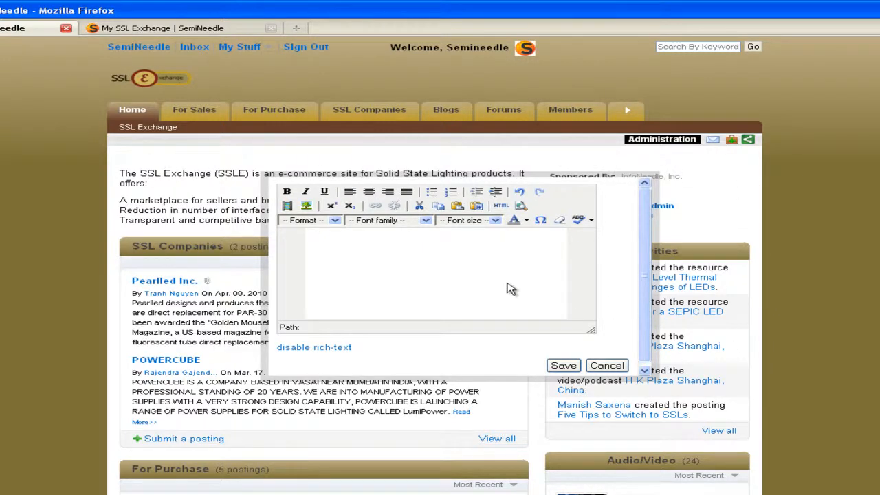
{"action": "left_click", "coordinate": [306, 207]}
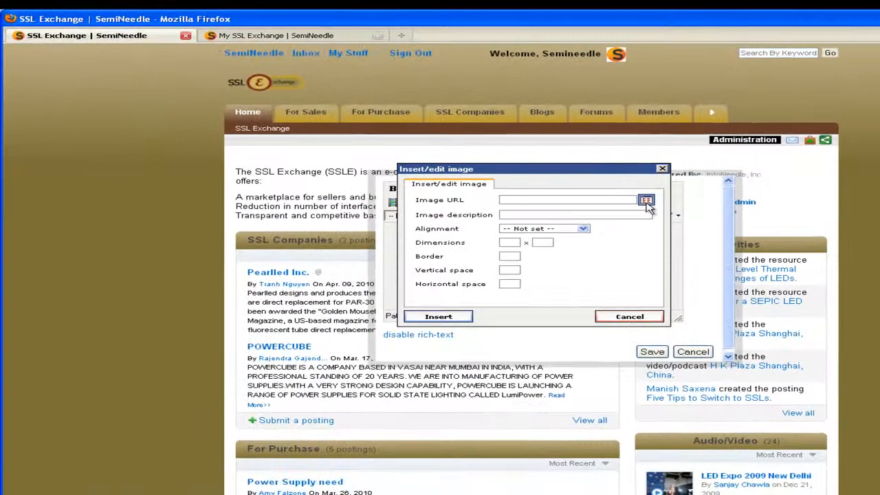
{"action": "left_click", "coordinate": [611, 202]}
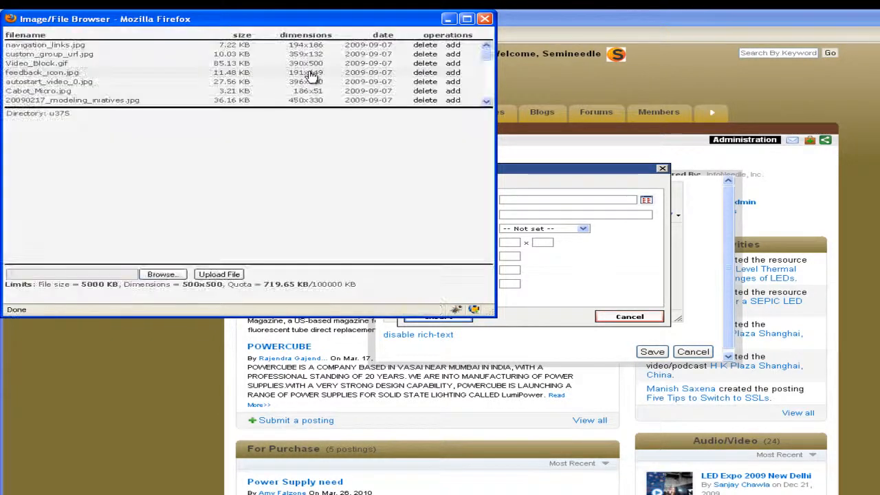
{"action": "scroll", "coordinate": [481, 96], "scroll_direction": "down", "scroll_amount": 2}
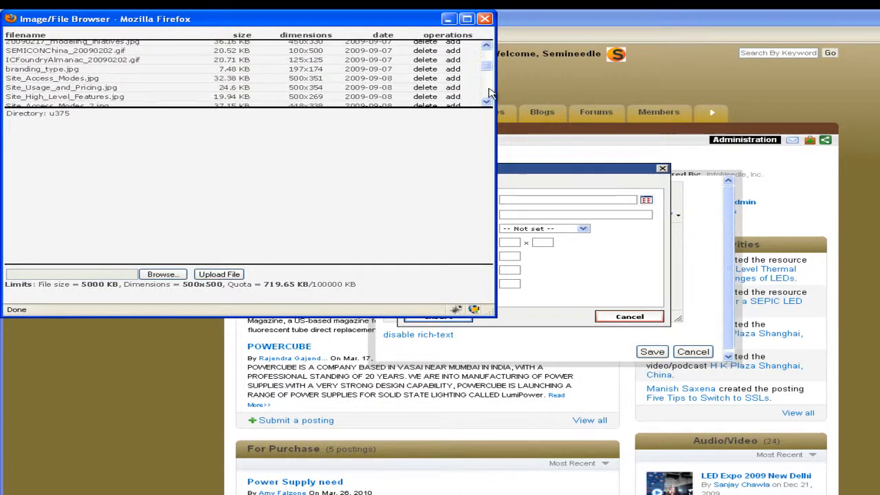
{"action": "scroll", "coordinate": [490, 93], "scroll_direction": "down", "scroll_amount": 8}
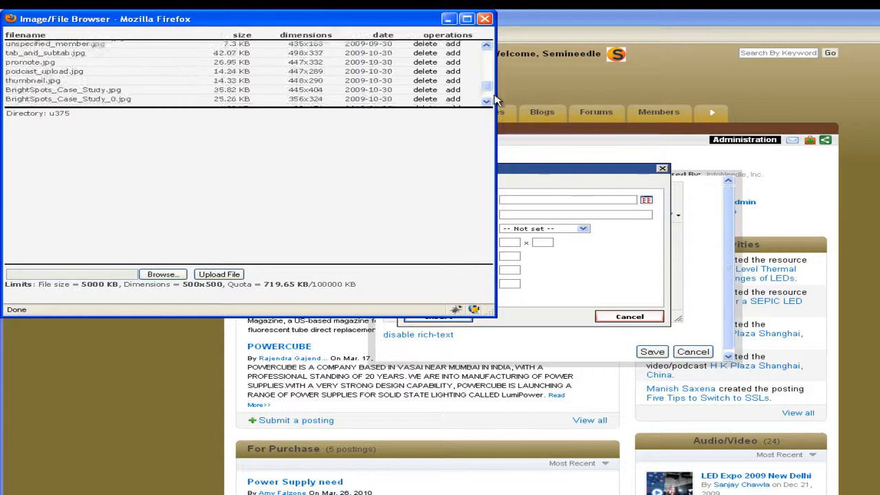
{"action": "scroll", "coordinate": [489, 92], "scroll_direction": "down", "scroll_amount": 2}
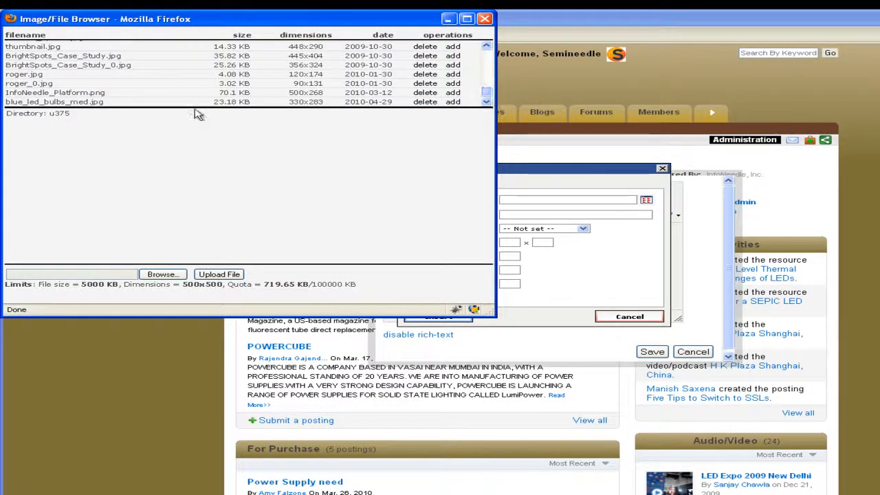
{"action": "left_click", "coordinate": [76, 103]}
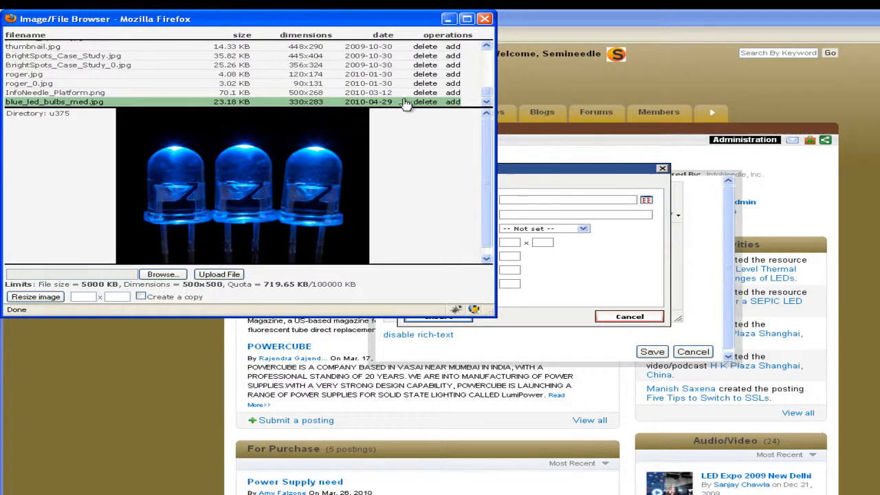
{"action": "left_click", "coordinate": [453, 102]}
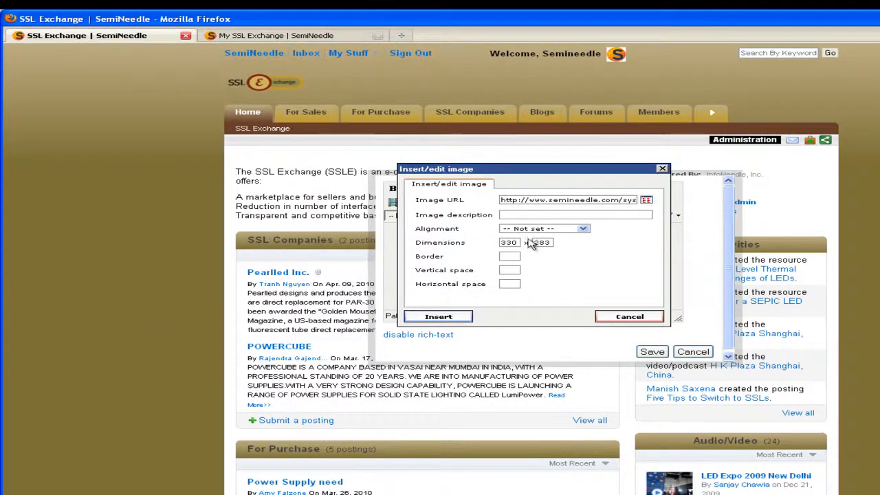
Set the image width to 200 and insert the image into the HTML block.
{"action": "left_click", "coordinate": [517, 242]}
{"action": "type", "text": "200"}
{"action": "left_click", "coordinate": [453, 316]}
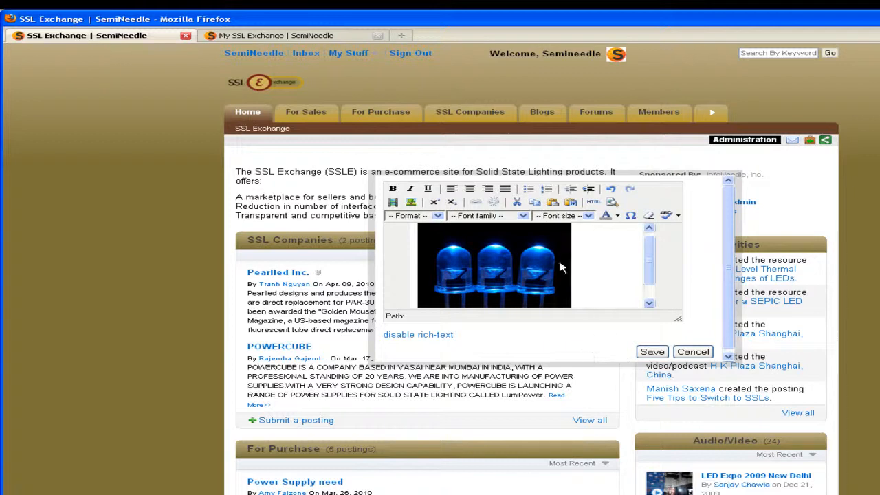
Center the LED image, save the HTML block, and check it on the home page.
{"action": "left_click", "coordinate": [507, 241]}
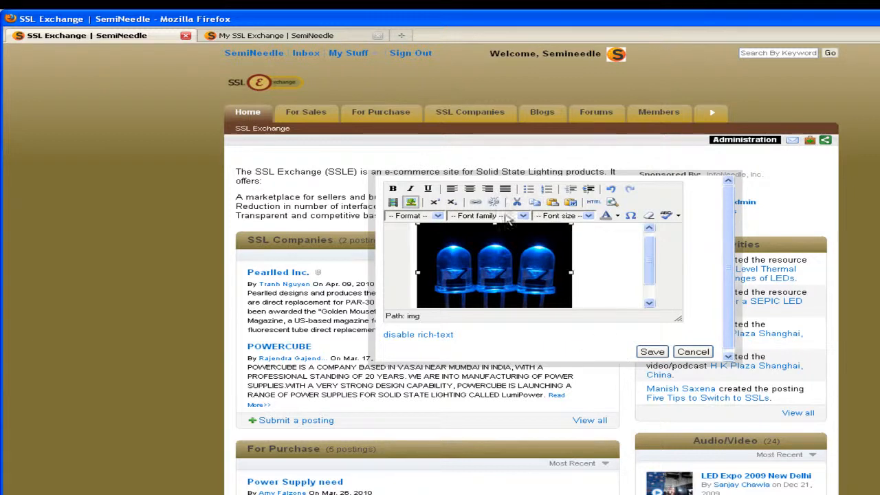
{"action": "left_click", "coordinate": [469, 188]}
{"action": "left_click", "coordinate": [632, 358]}
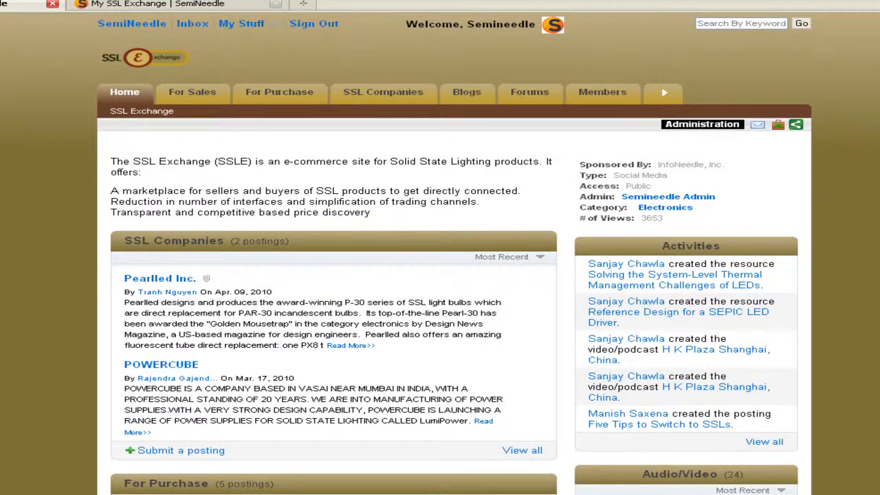
{"action": "scroll", "coordinate": [440, 275], "scroll_direction": "down", "scroll_amount": 15}
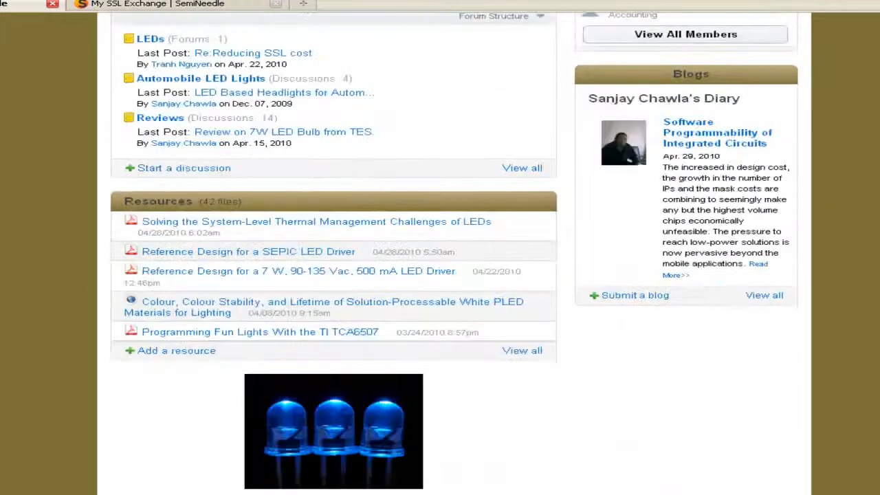
Edit the page layout to move the LED image block above the site details in the side column, and save the layout.
{"action": "scroll", "coordinate": [841, 75], "scroll_direction": "up", "scroll_amount": 15}
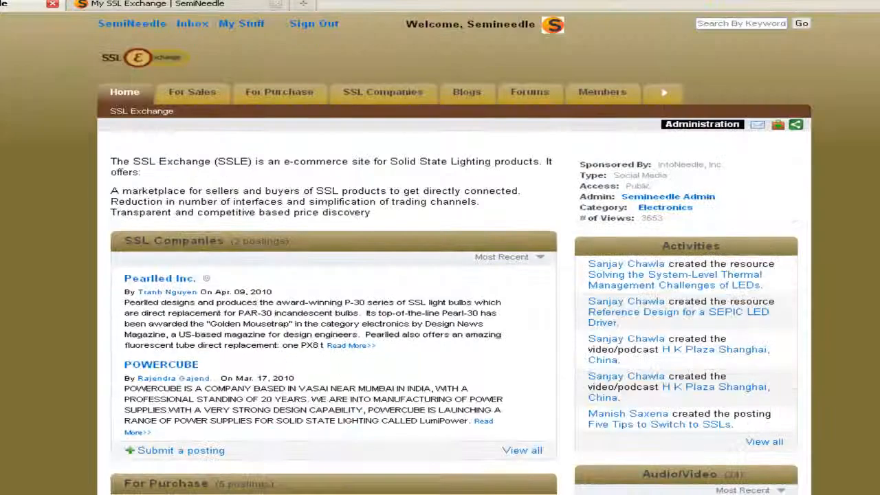
{"action": "left_click", "coordinate": [692, 125]}
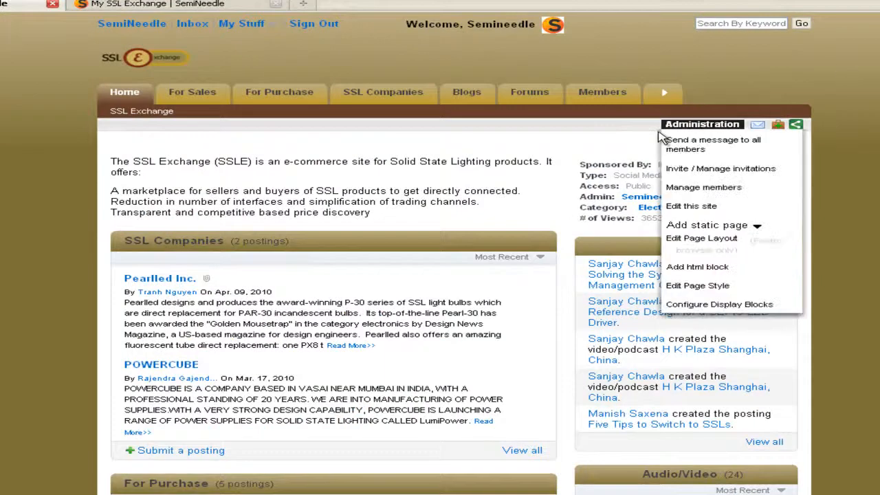
{"action": "left_click", "coordinate": [715, 246]}
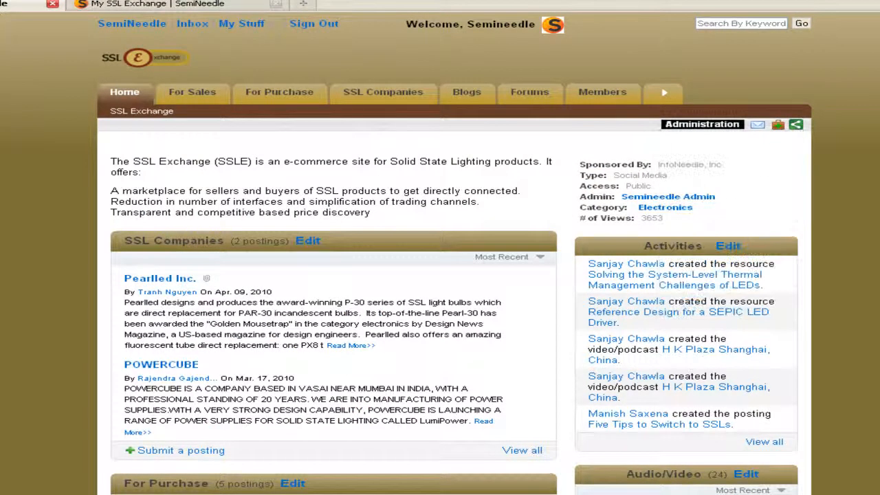
{"action": "scroll", "coordinate": [440, 252], "scroll_direction": "down", "scroll_amount": 15}
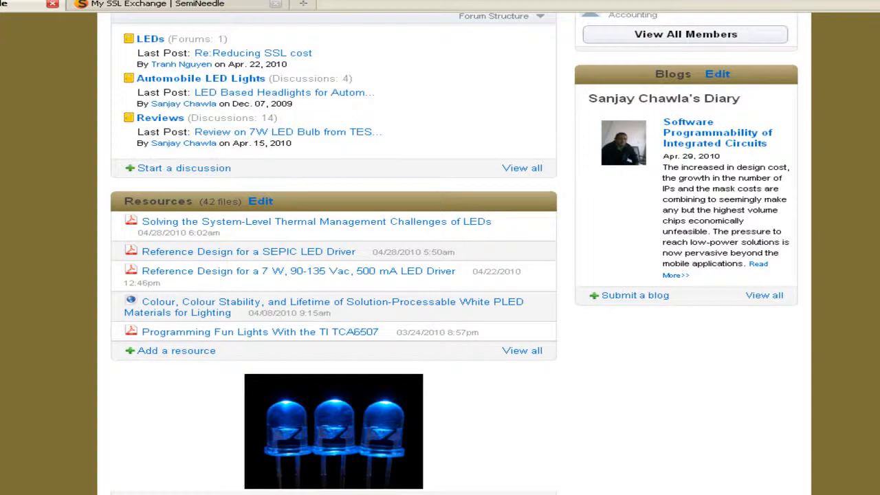
{"action": "left_click_drag", "start_coordinate": [384, 483], "coordinate": [723, 119]}
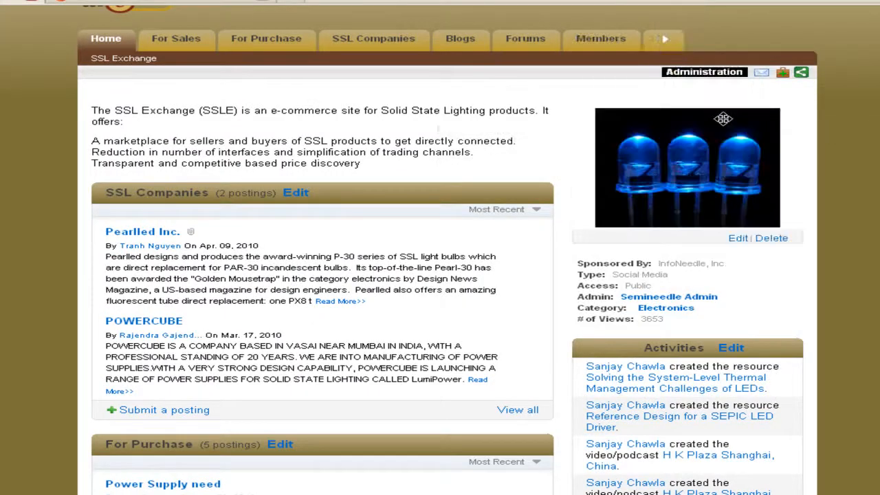
{"action": "left_click", "coordinate": [718, 71]}
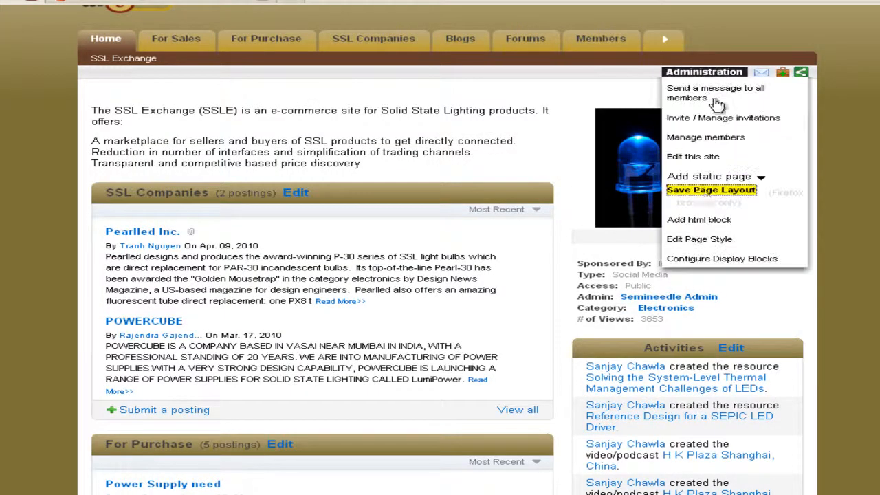
{"action": "left_click", "coordinate": [710, 192]}
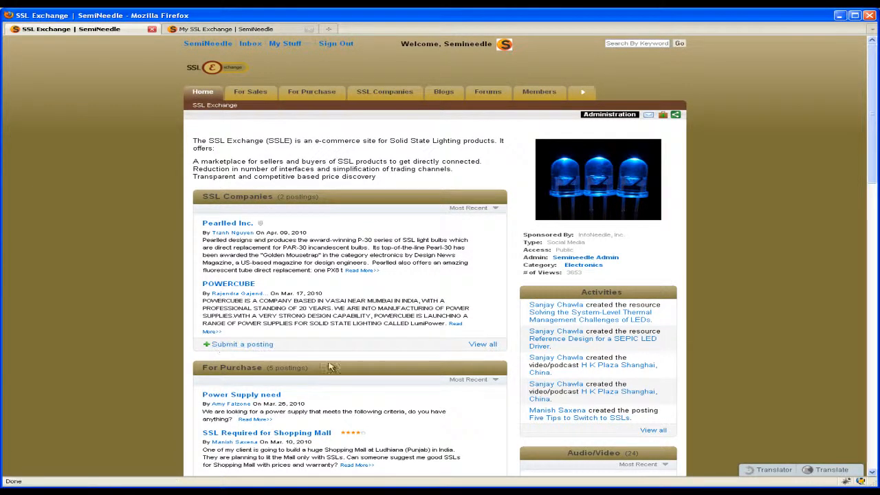
{"action": "left_click", "coordinate": [871, 448]}
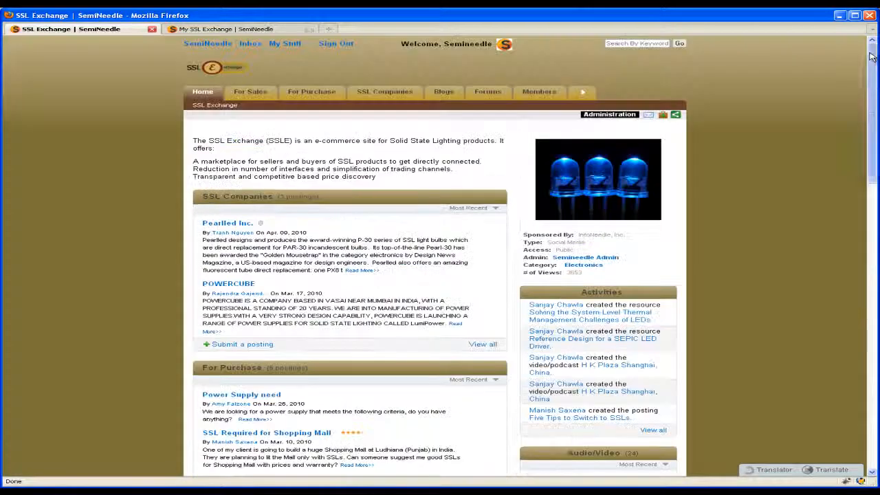
{"action": "left_click", "coordinate": [869, 59]}
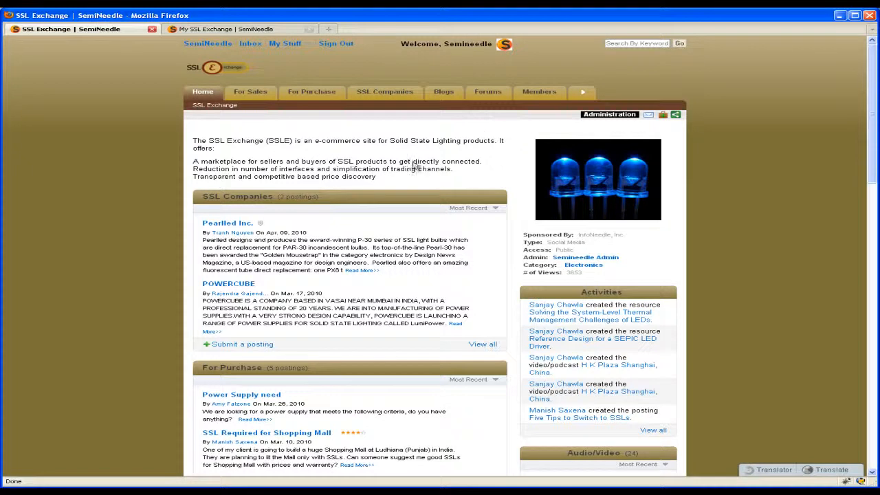